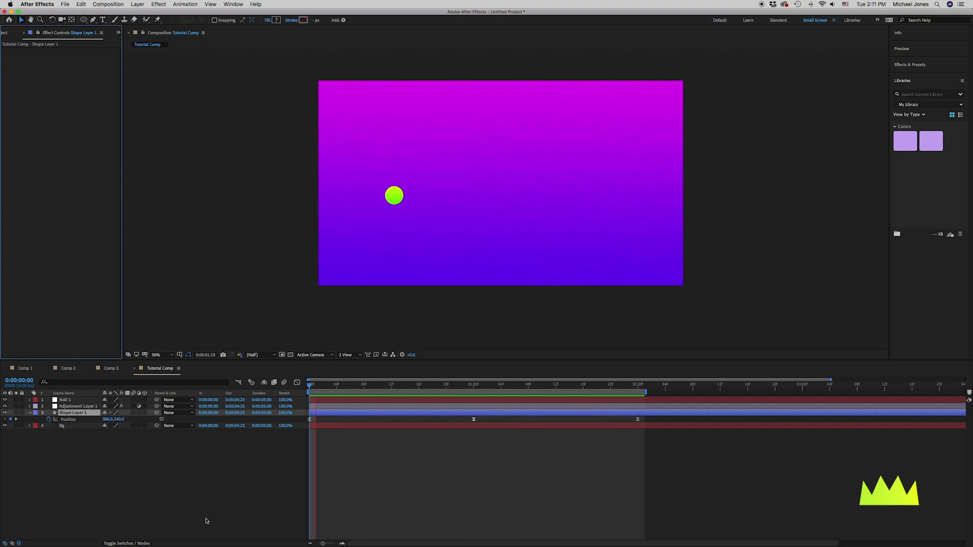
Stop the figure-eight preview and rewind Tutorial Comp to 0:00:00:00
key(space)
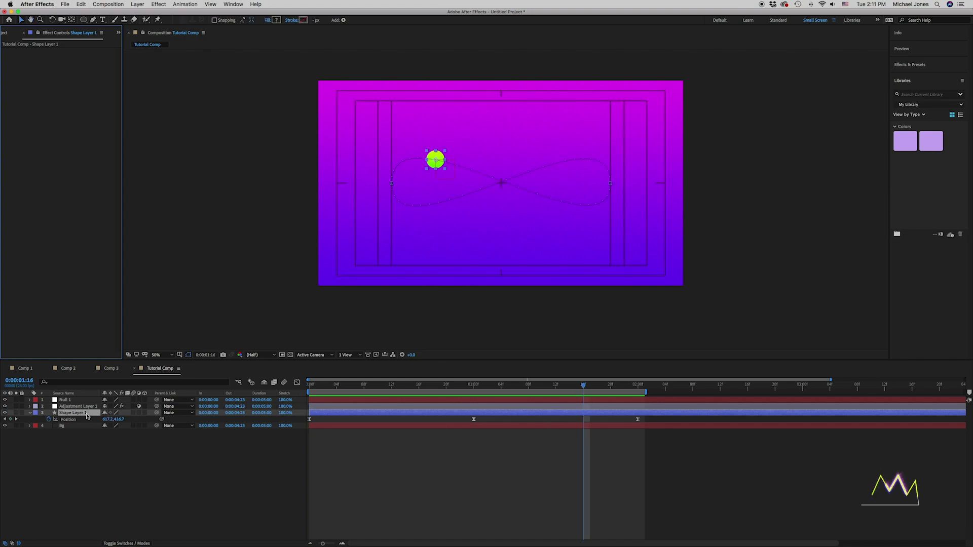
key(Home)
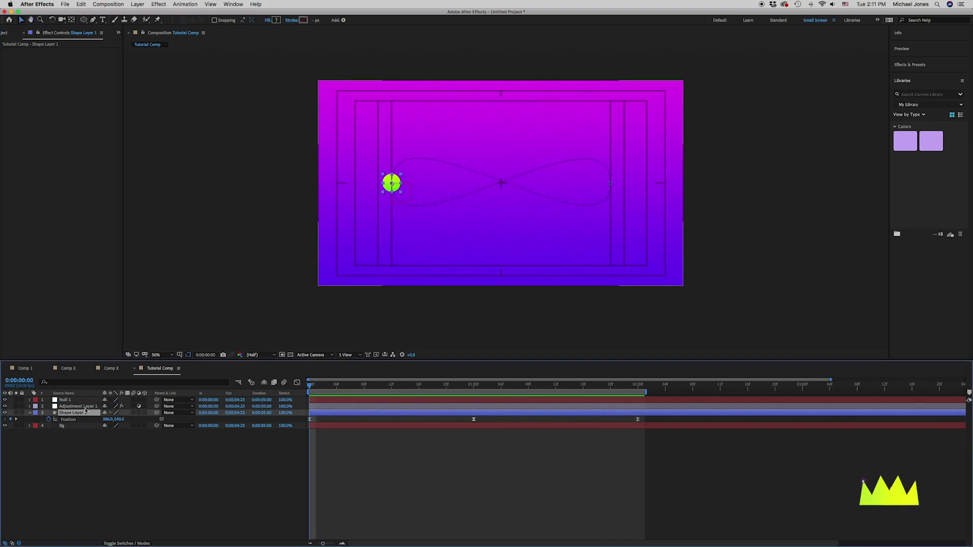
Apply Effect > Time > Echo to Shape Layer 1 and play the single trailing copy
click(159, 4)
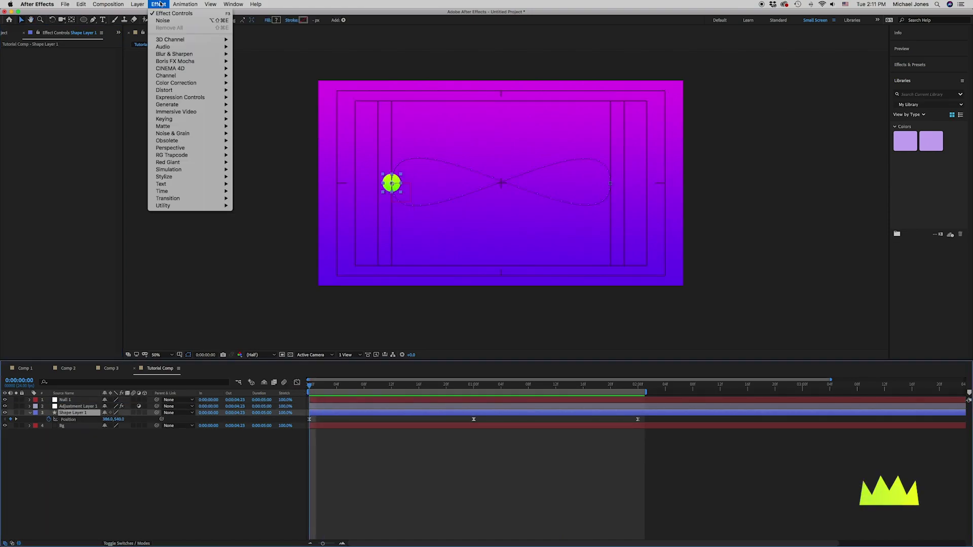
mouse_move(209, 190)
click(272, 205)
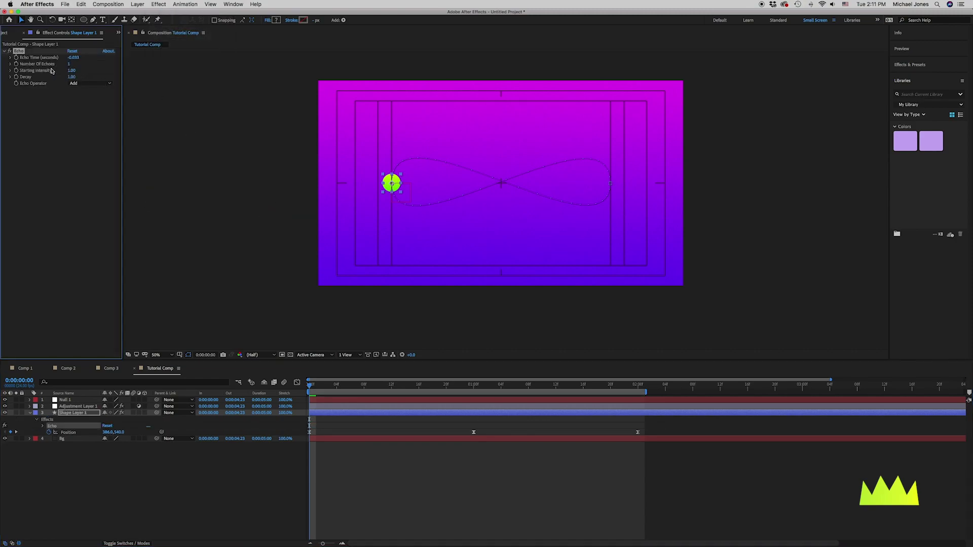
key(space)
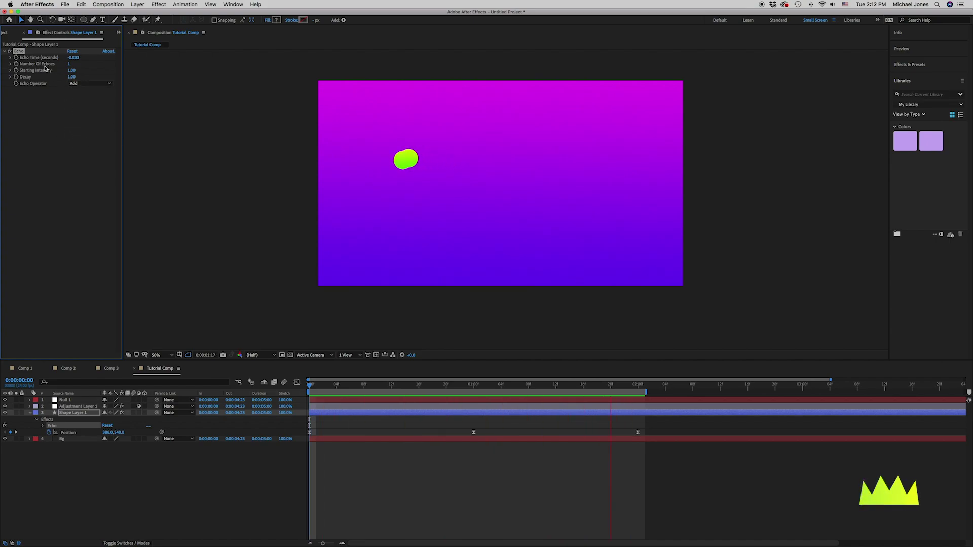
Set the Echo effect's Number Of Echoes to 100
click(69, 63)
text(100)
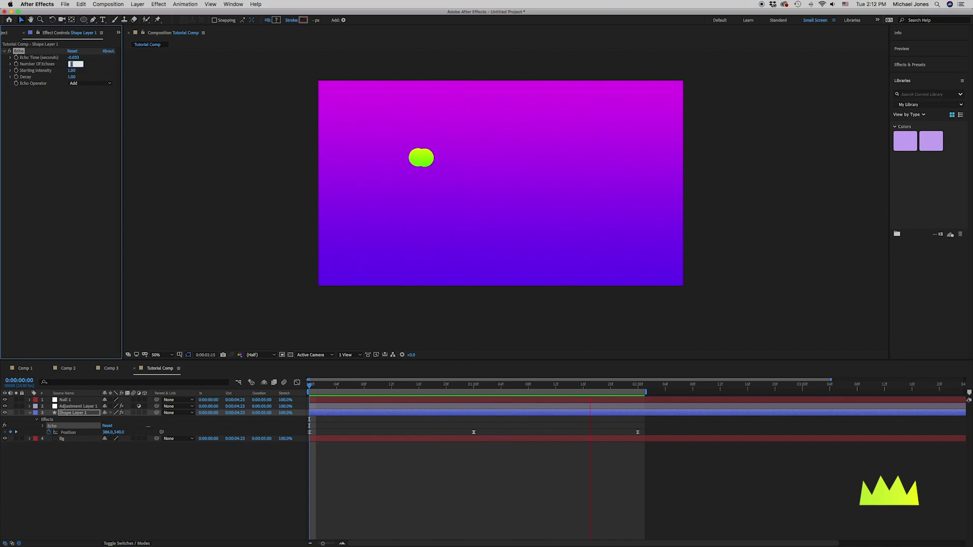
key(Return)
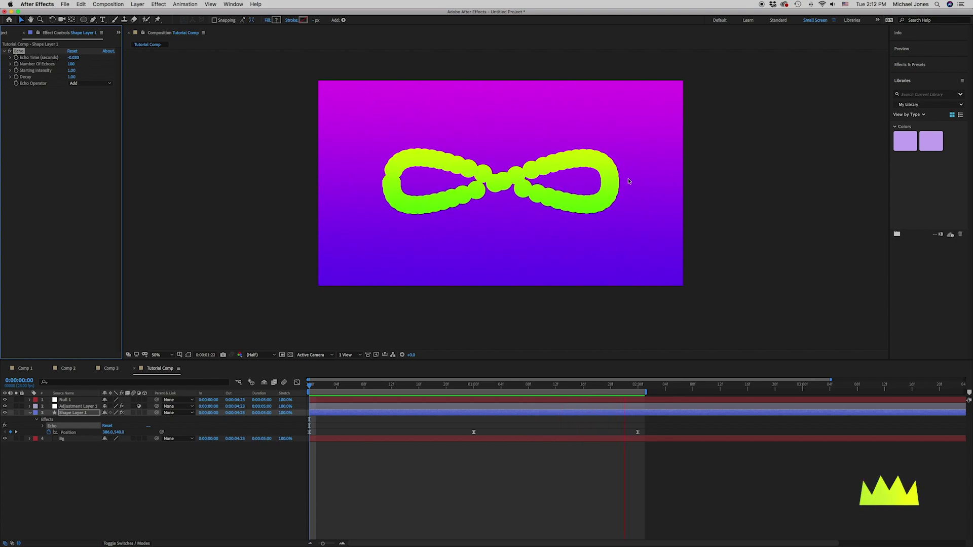
Change Echo Time to -0.001 seconds and preview the smoothed trail
click(74, 57)
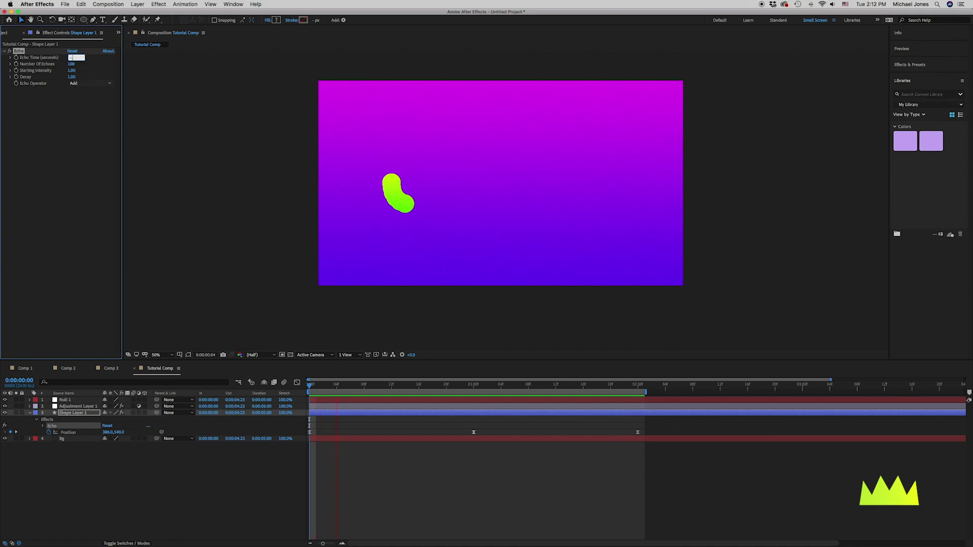
key(Return)
key(space)
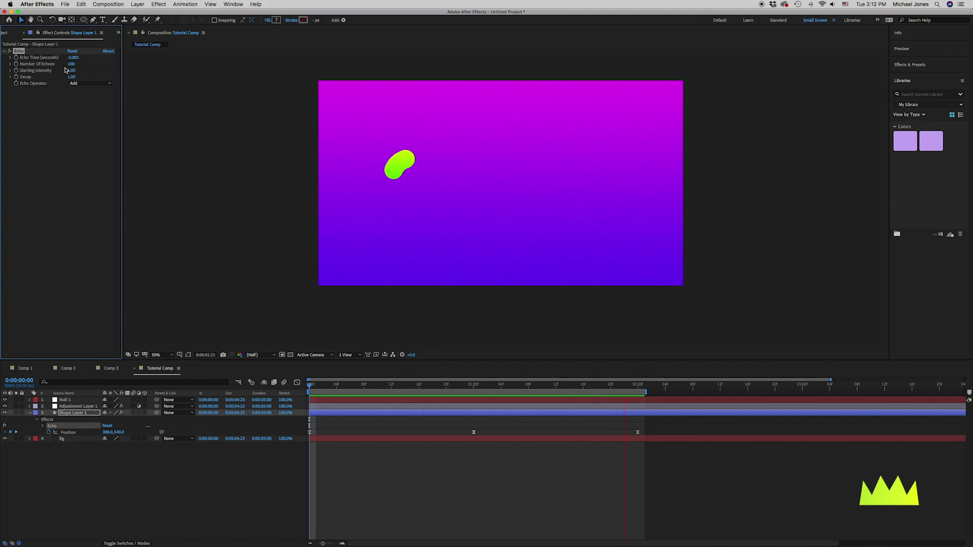
Reduce Number Of Echoes to 50 and preview the shorter pill-shaped smear
click(74, 64)
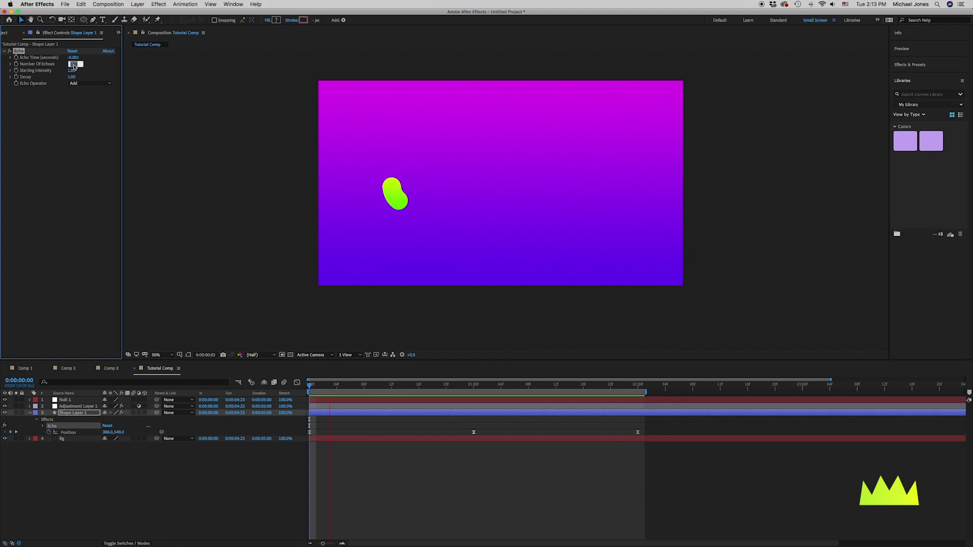
text(50)
key(Return)
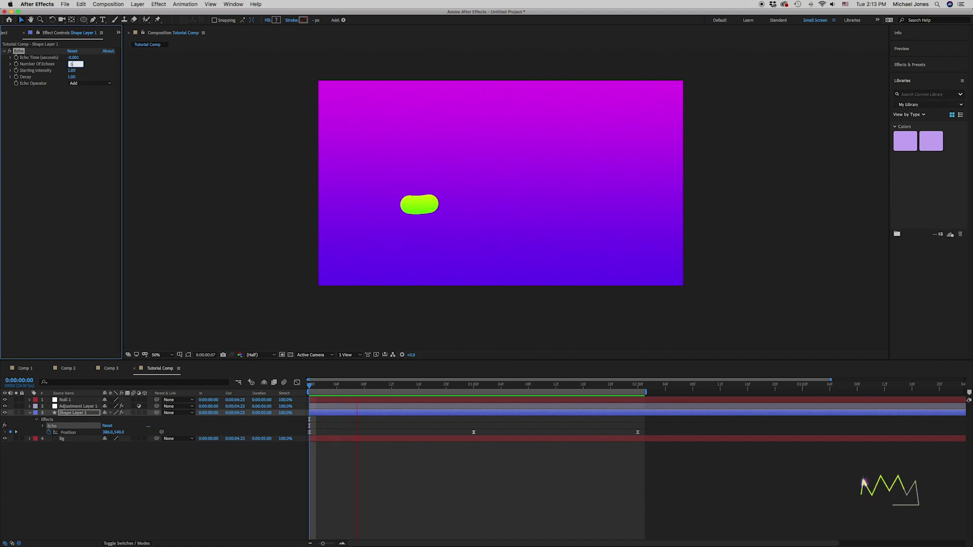
key(space)
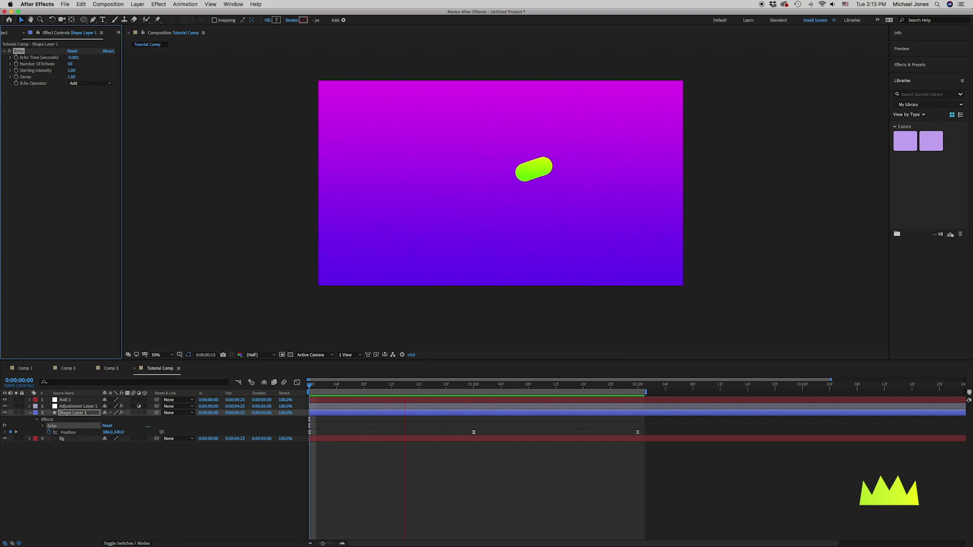
key(space)
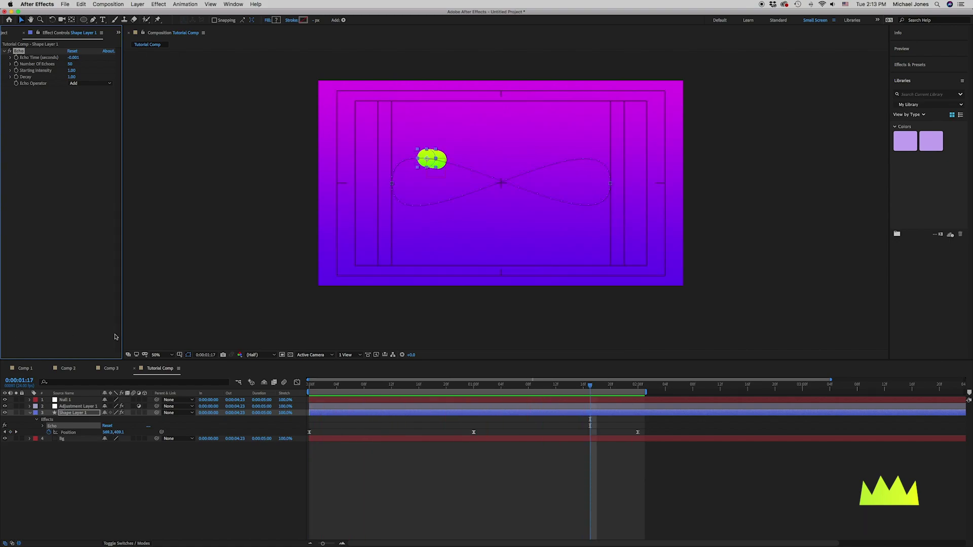
Bring up Comp 3 and play its rotating ball rig with echo trails
click(113, 369)
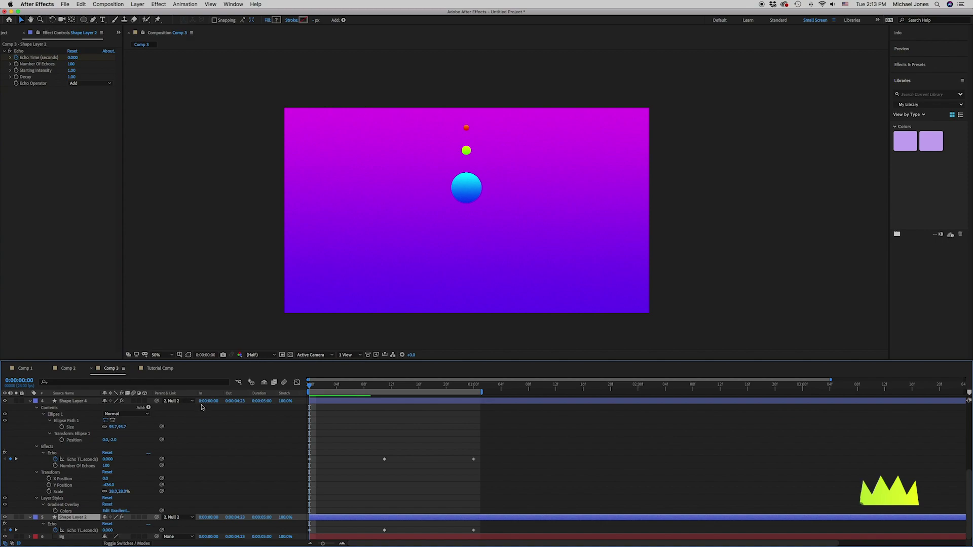
key(space)
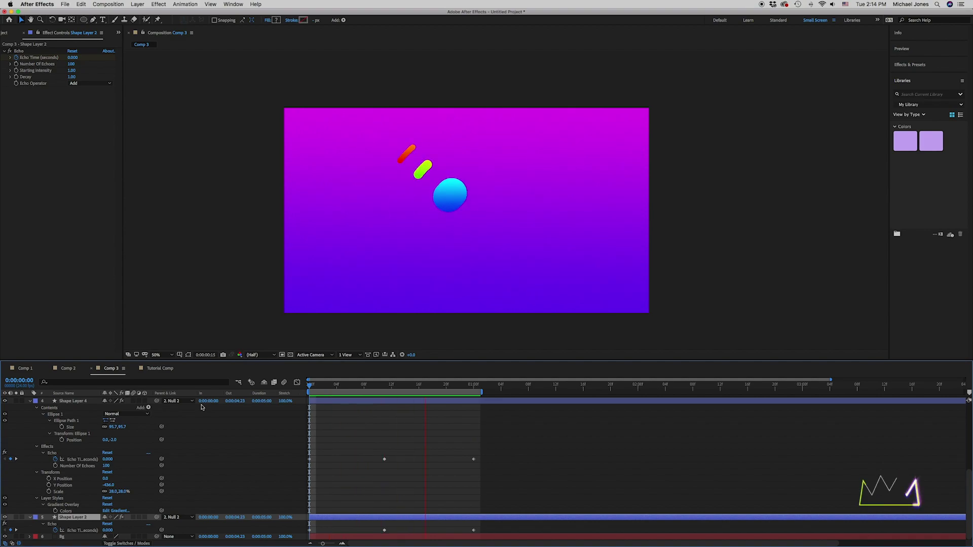
Stop the Comp 3 preview, collapse the shape layers' properties and select Null 2's Rotation keyframes
key(space)
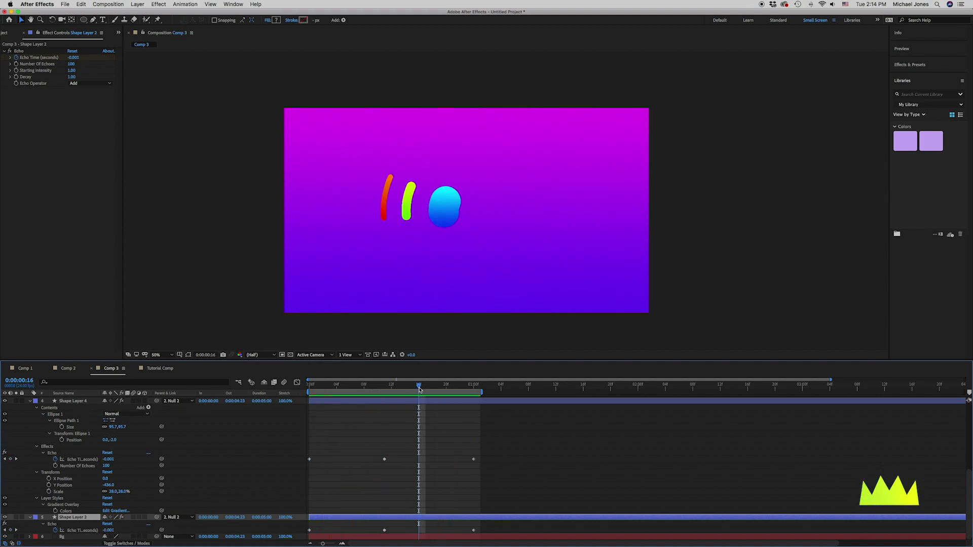
drag(419, 390, 399, 386)
scroll(30, 409, down, 1)
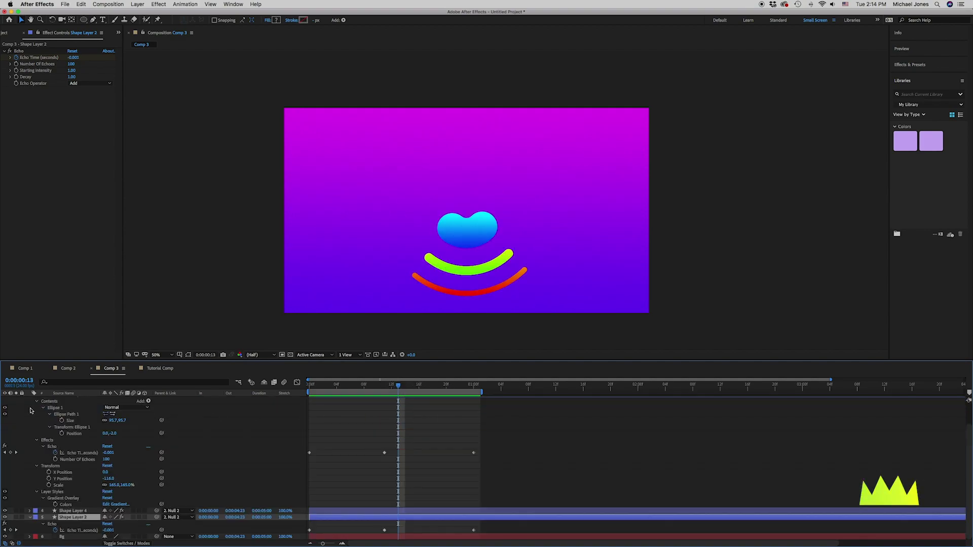
scroll(41, 414, up, 2)
click(29, 420)
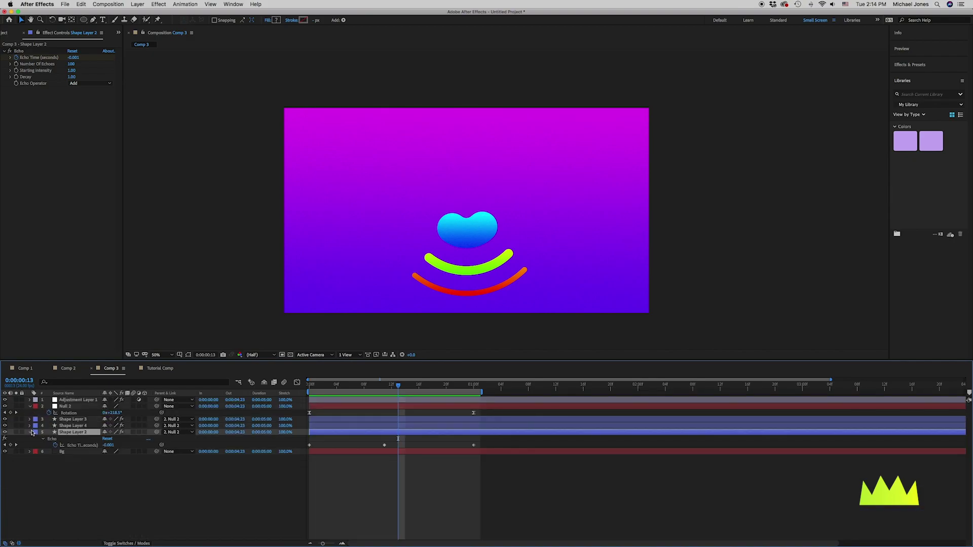
key(u)
click(77, 426)
click(81, 420)
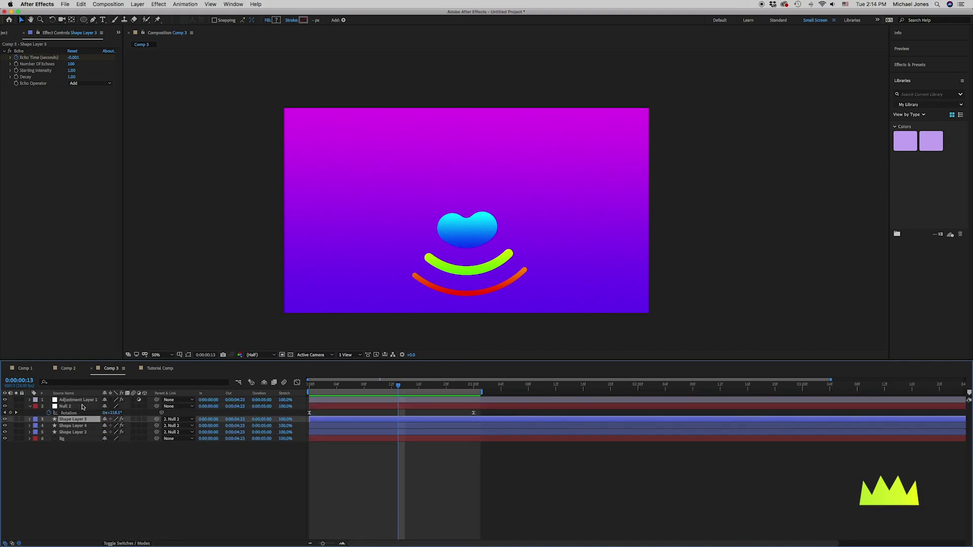
click(76, 407)
drag(500, 415, 287, 421)
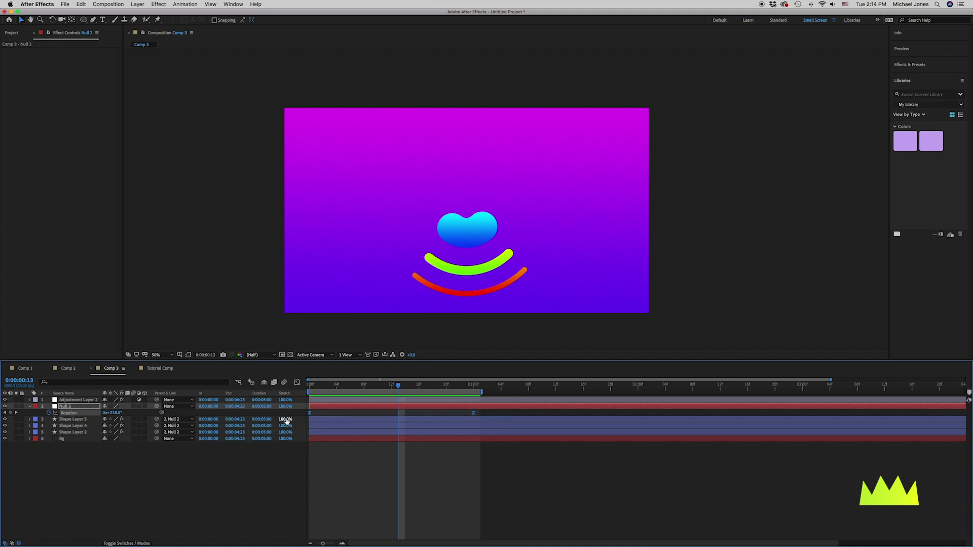
click(64, 407)
Replay the rig and reveal Shape Layer 3's Echo Time keyframes to check the trails
drag(403, 386, 350, 386)
click(187, 354)
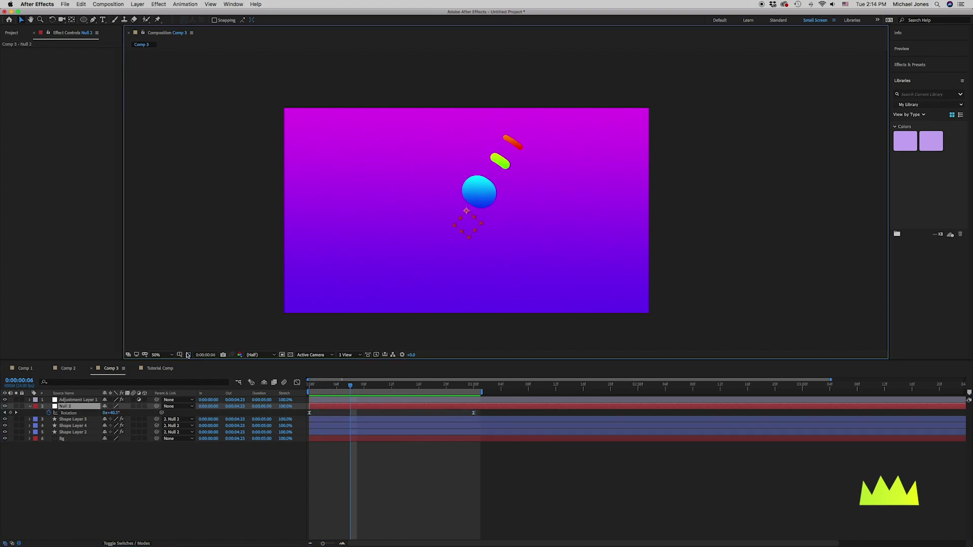
click(365, 388)
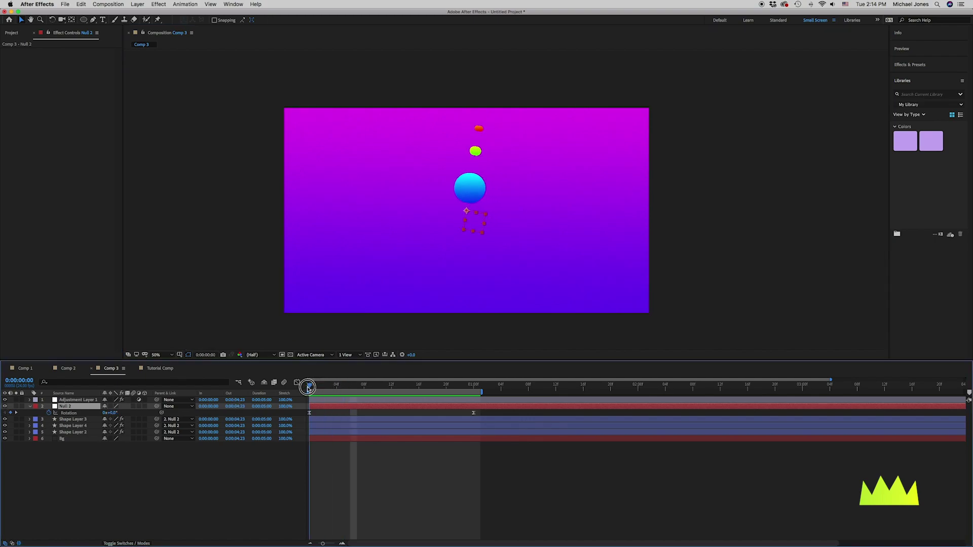
key(space)
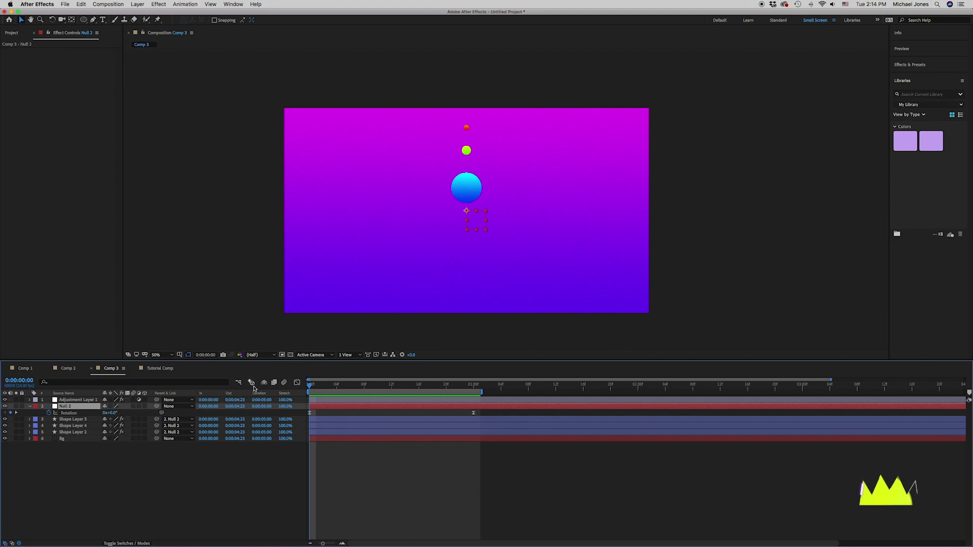
click(90, 420)
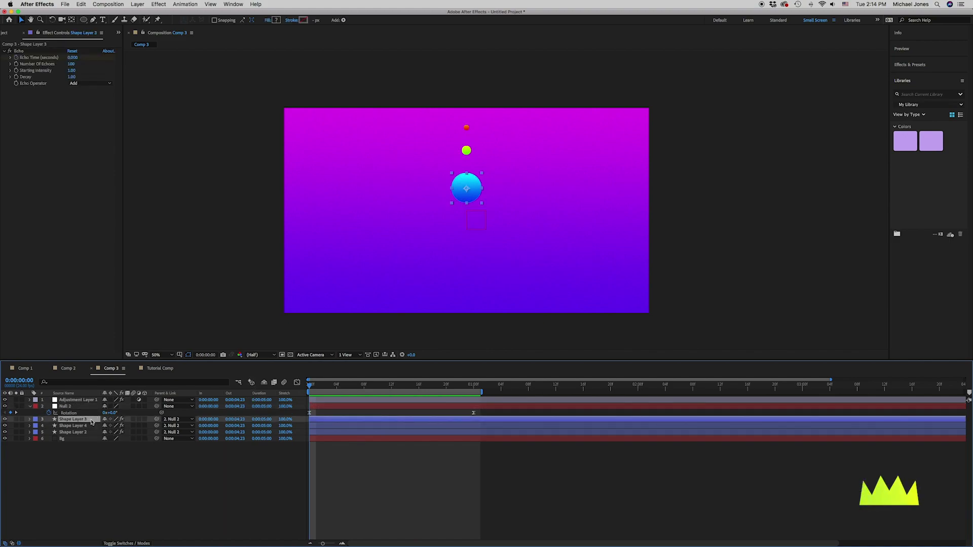
key(u)
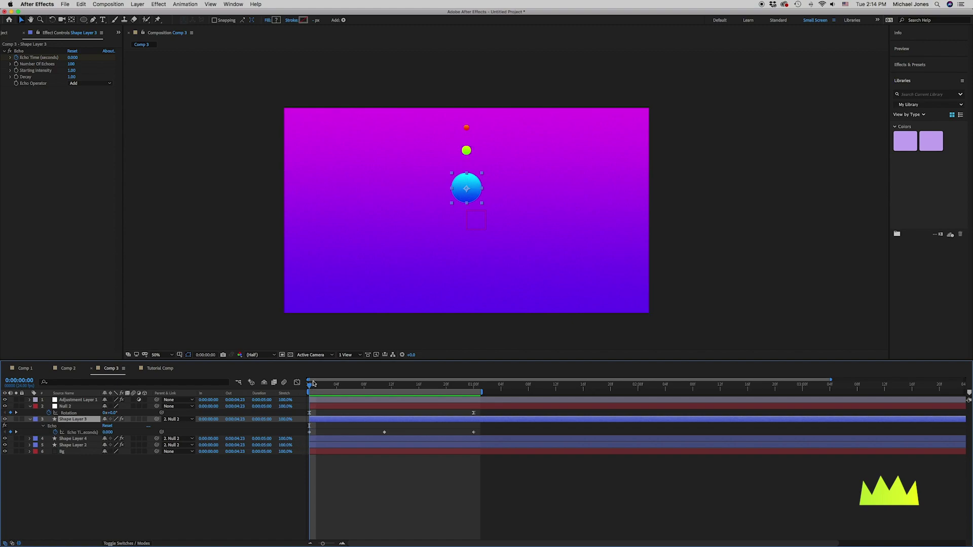
drag(309, 387, 384, 387)
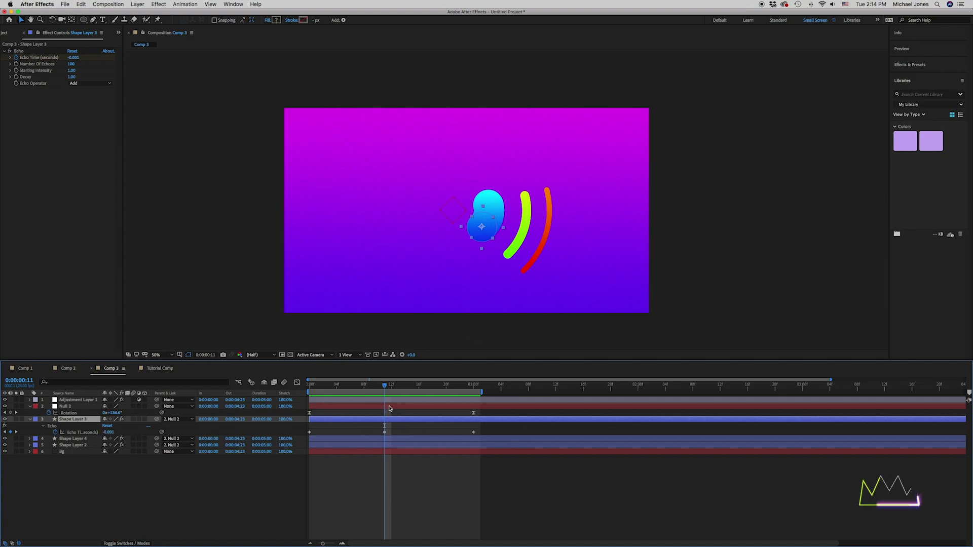
Inspect Null 2's Rotation speed graph to find its peak at frame 12
click(364, 406)
click(297, 382)
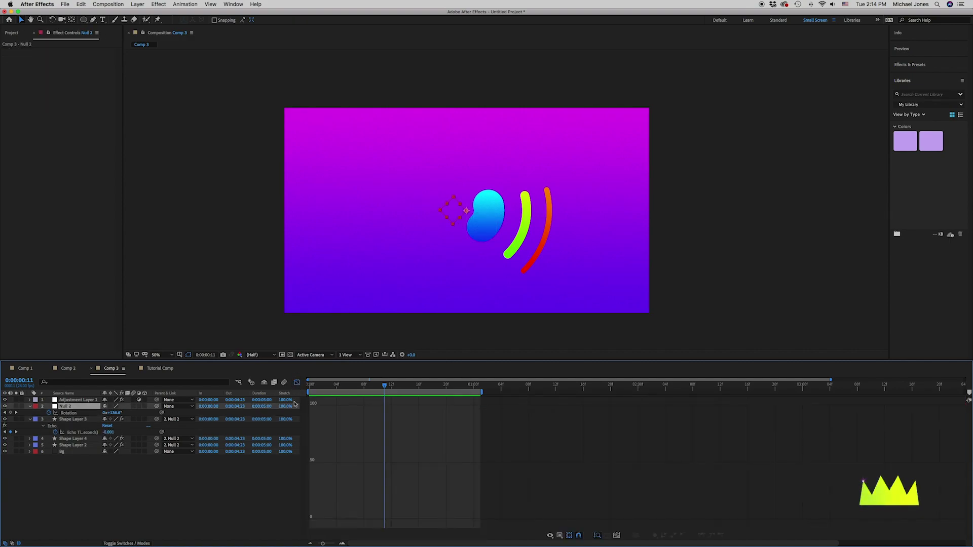
click(68, 413)
drag(389, 388, 394, 391)
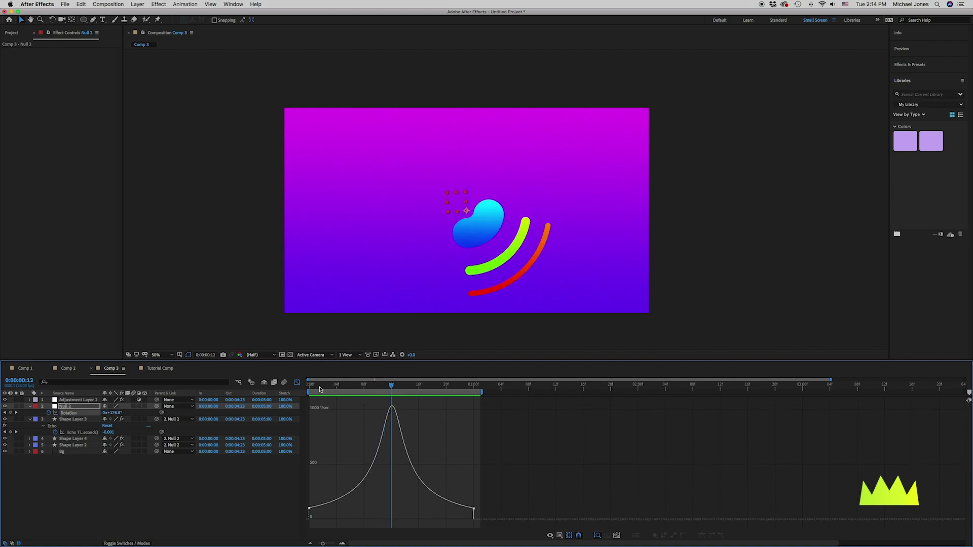
click(297, 383)
Drag the Echo Time keyframe from frame 8 to frame 12 and scrub frames 12–21
click(384, 433)
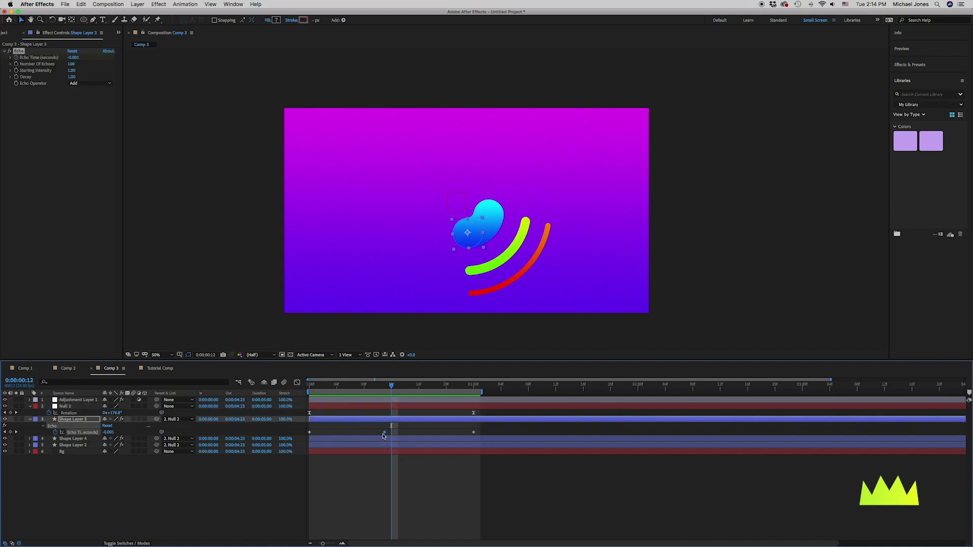
drag(387, 434, 387, 443)
drag(394, 386, 473, 392)
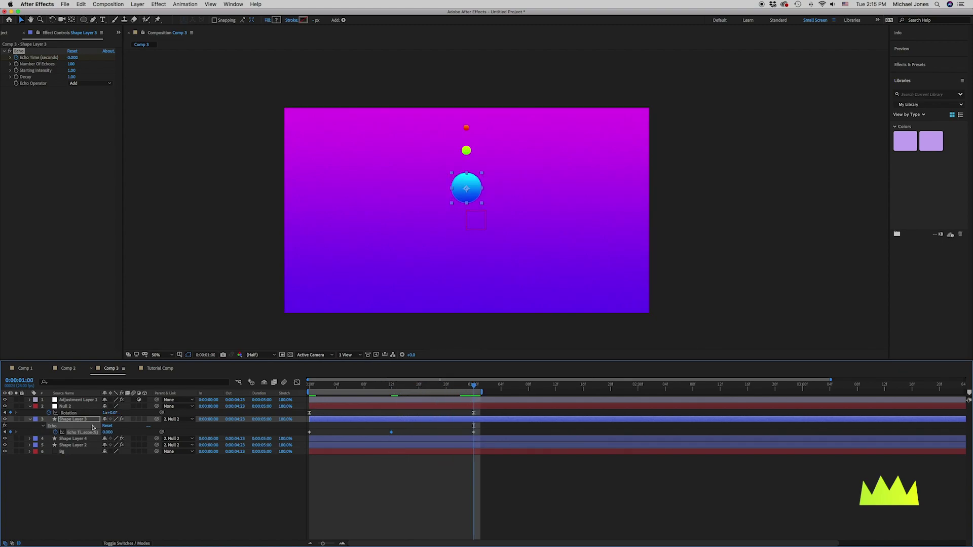
In Tutorial Comp, show the pill's Position speed graph to locate its speed peaks
click(160, 369)
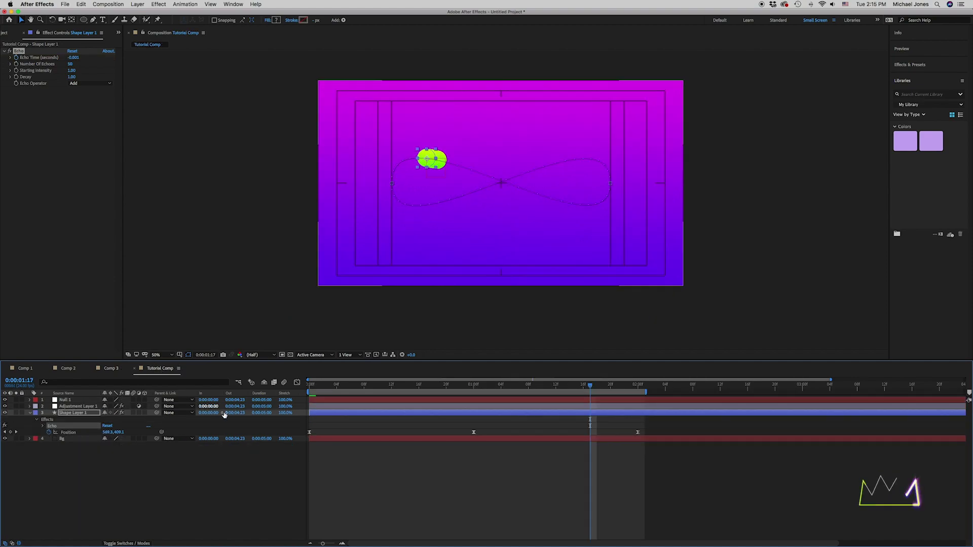
click(44, 426)
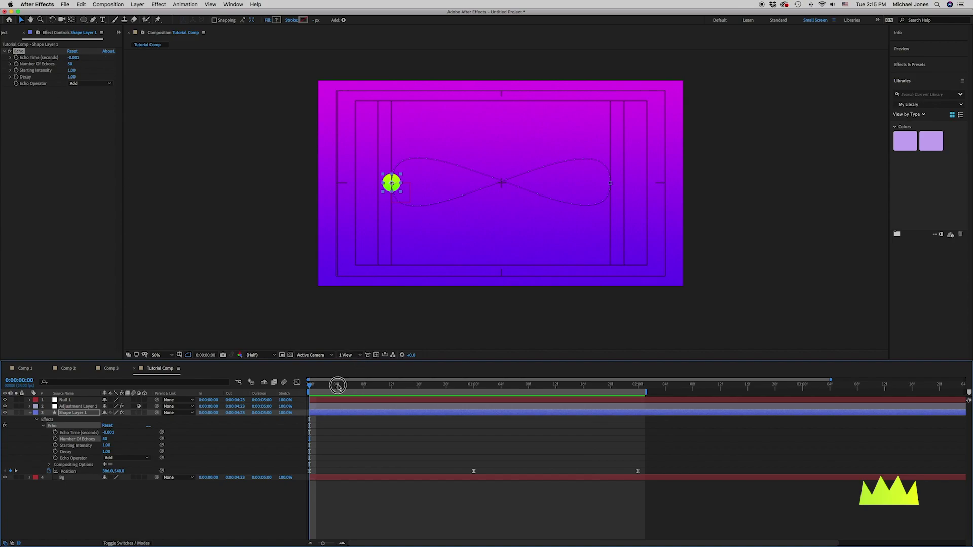
drag(678, 450, 310, 486)
click(298, 383)
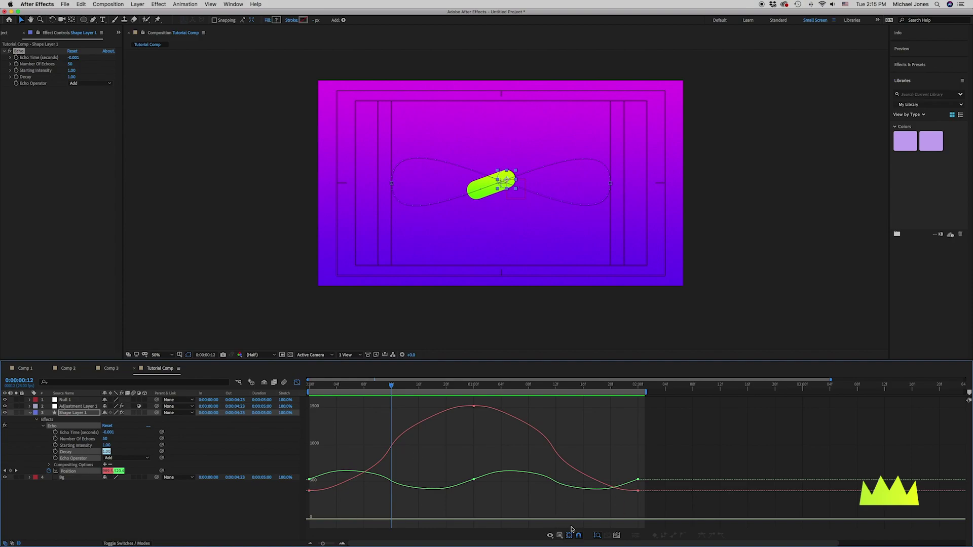
click(551, 535)
click(574, 479)
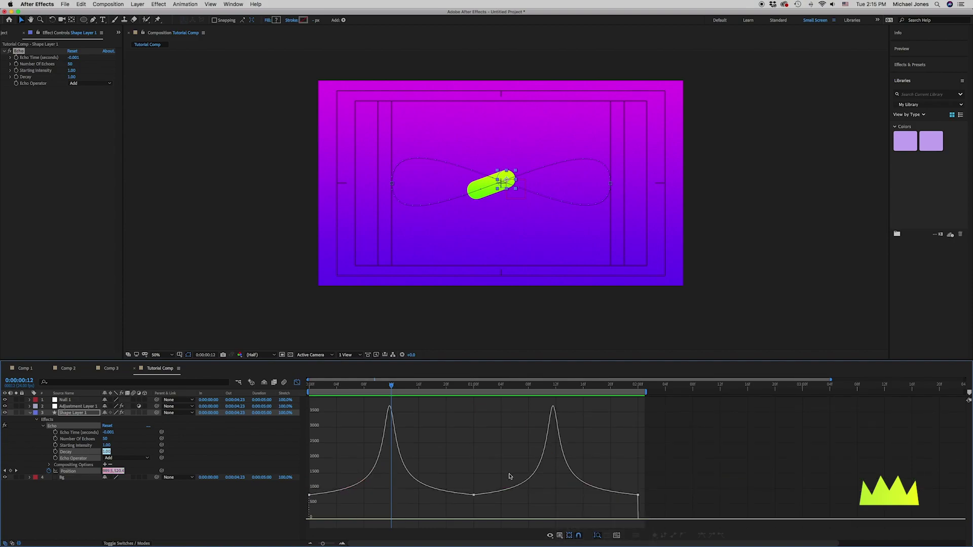
drag(390, 386, 357, 420)
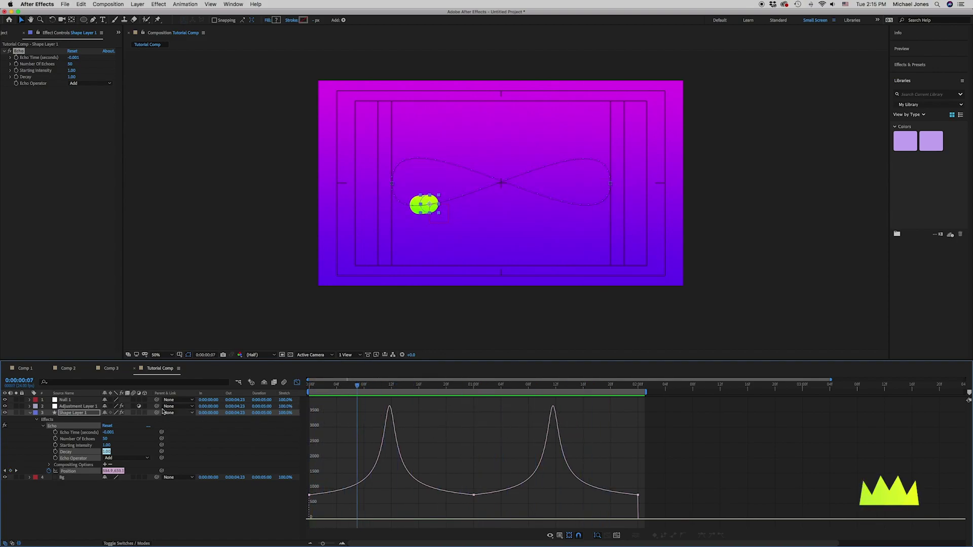
click(298, 383)
Enable Echo Time keyframing at frame 12 and set Echo Time to 0 at frame 1
drag(355, 385, 391, 385)
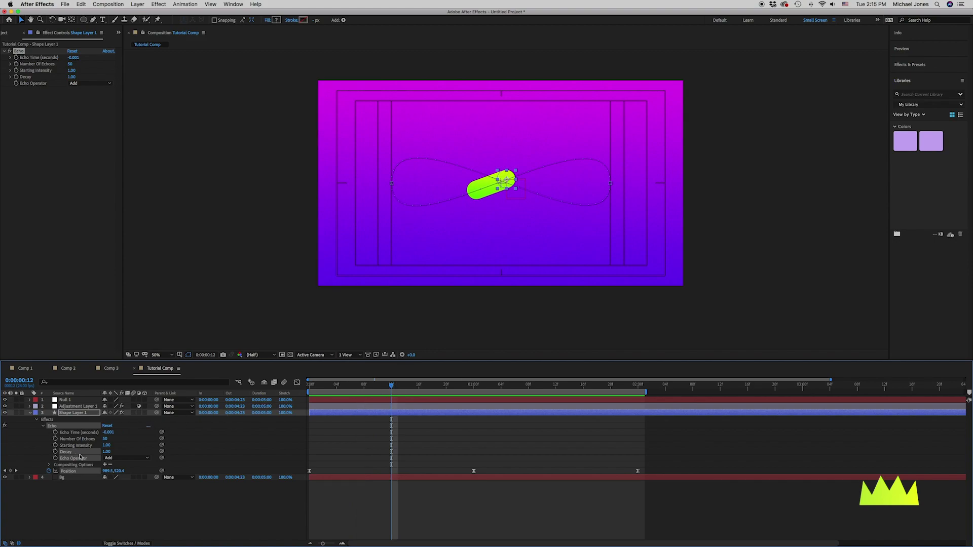
click(56, 432)
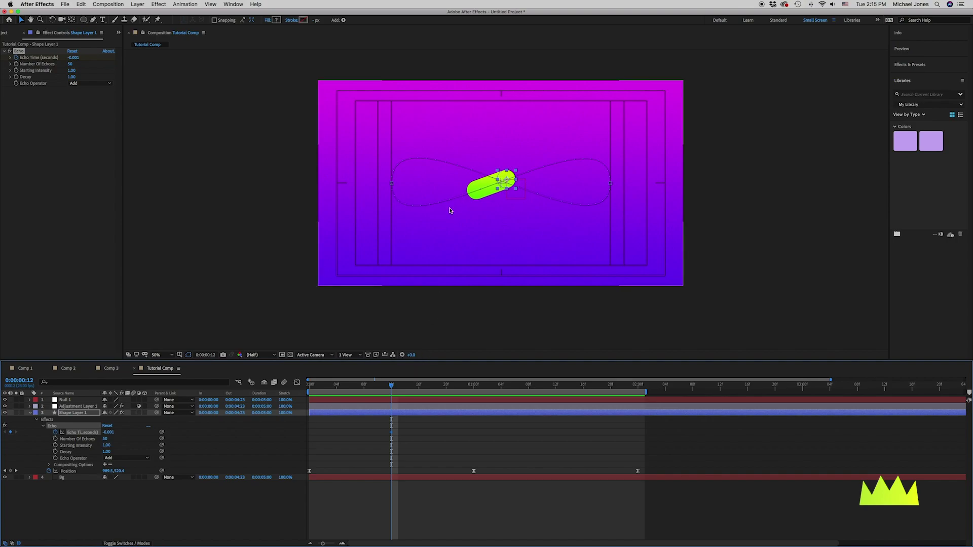
drag(386, 387, 311, 387)
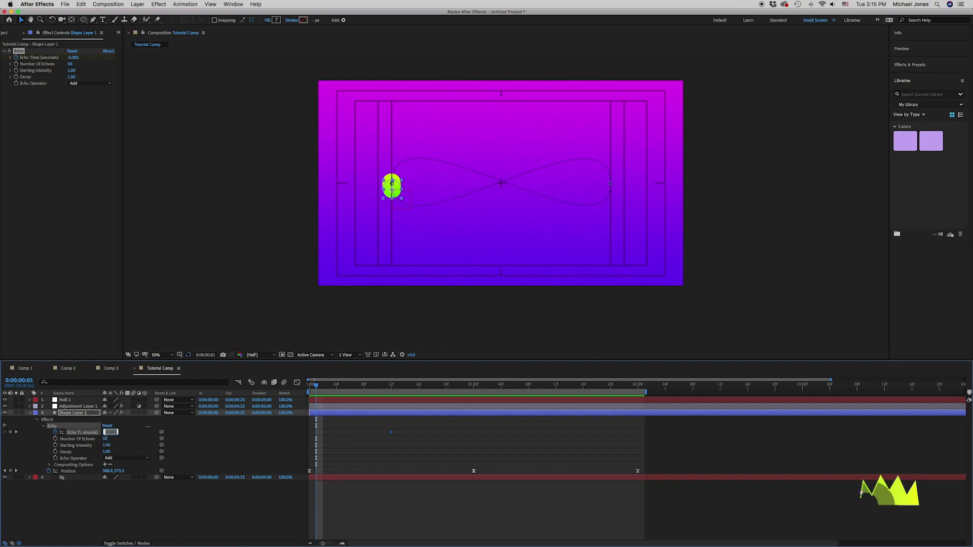
text(0)
key(Return)
click(316, 386)
drag(315, 386, 389, 395)
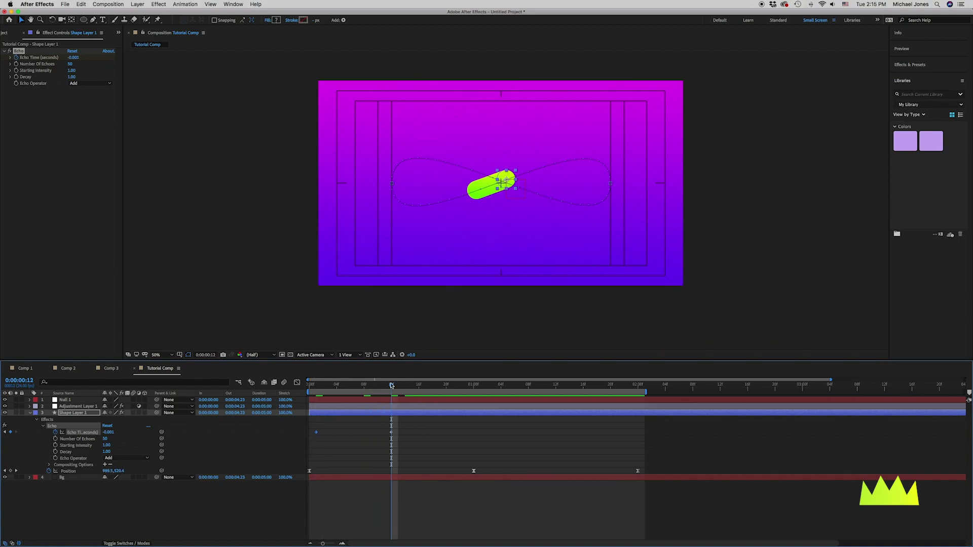
Keyframe Echo Time -0.001 at the second speed peak and 0 at 0:00:02:00
drag(391, 386, 473, 387)
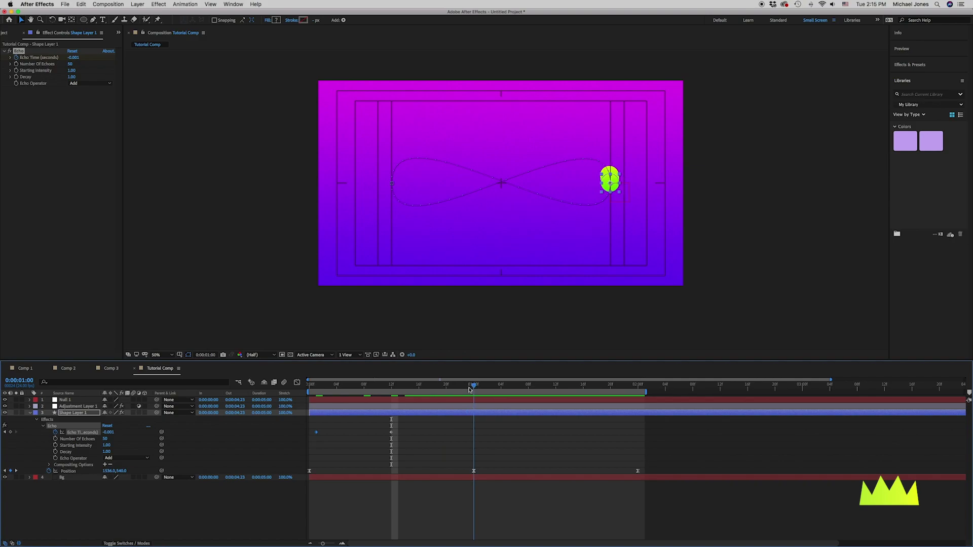
drag(477, 387, 556, 389)
click(391, 432)
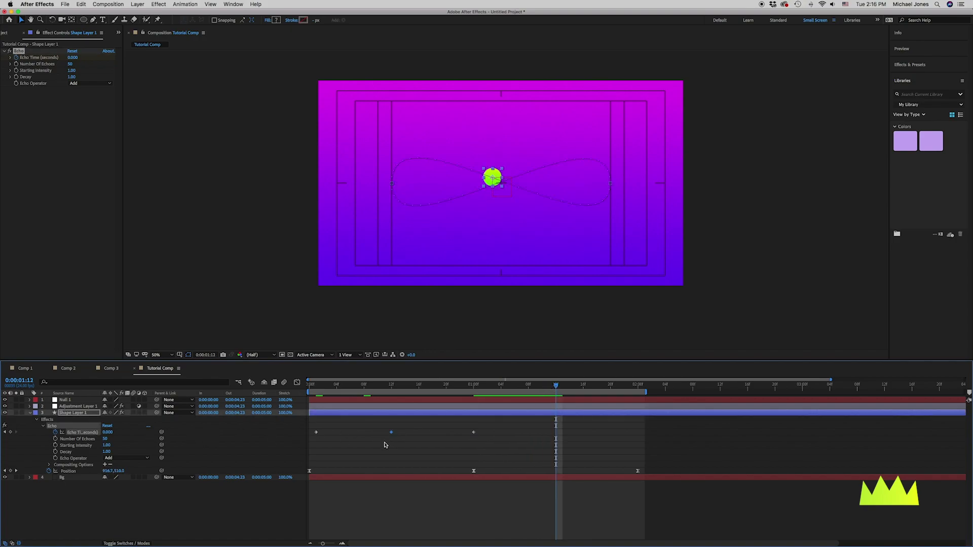
drag(108, 432, 104, 434)
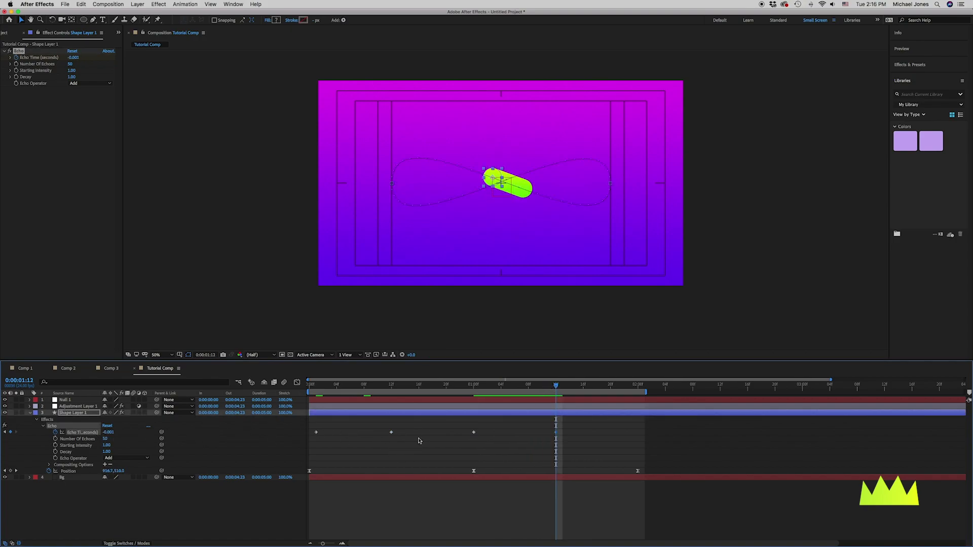
drag(556, 388, 638, 389)
key(super+v)
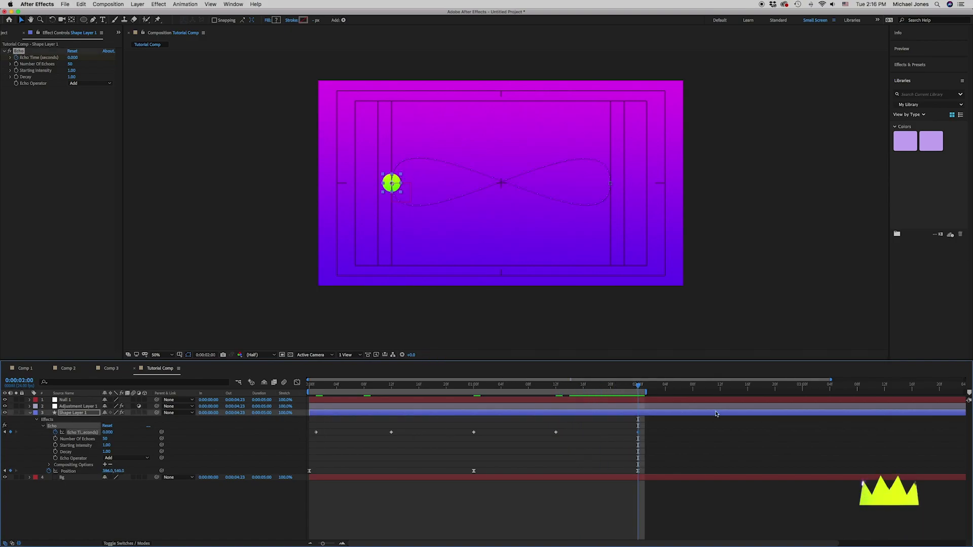
key(super+shift+h)
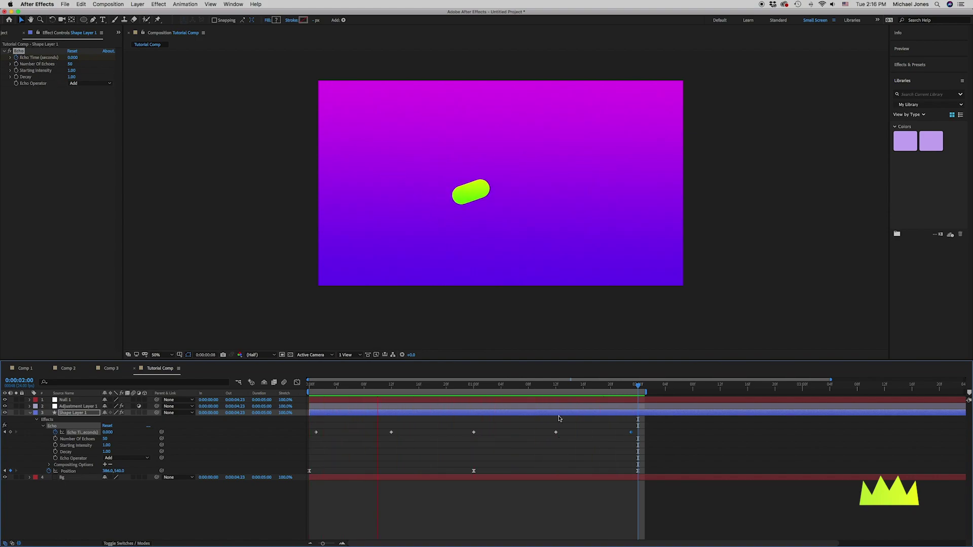
Play the Comp 2 ball preview, then return to Comp 3 to replay the three spinning balls' curved trails
click(68, 368)
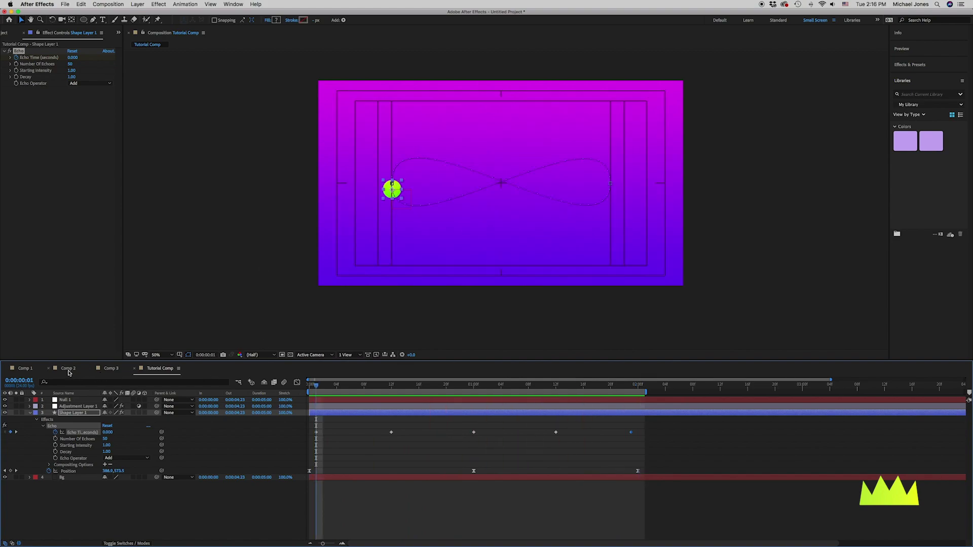
key(space)
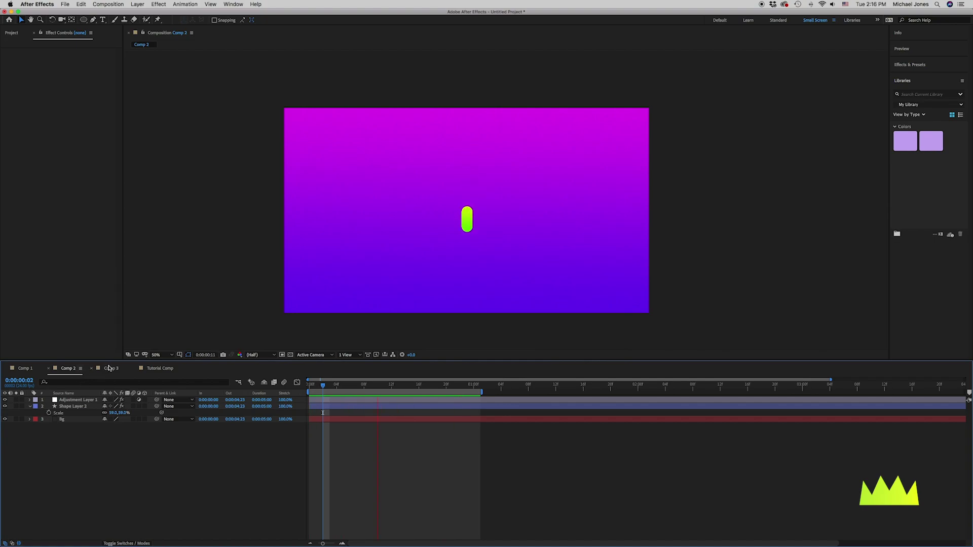
click(110, 368)
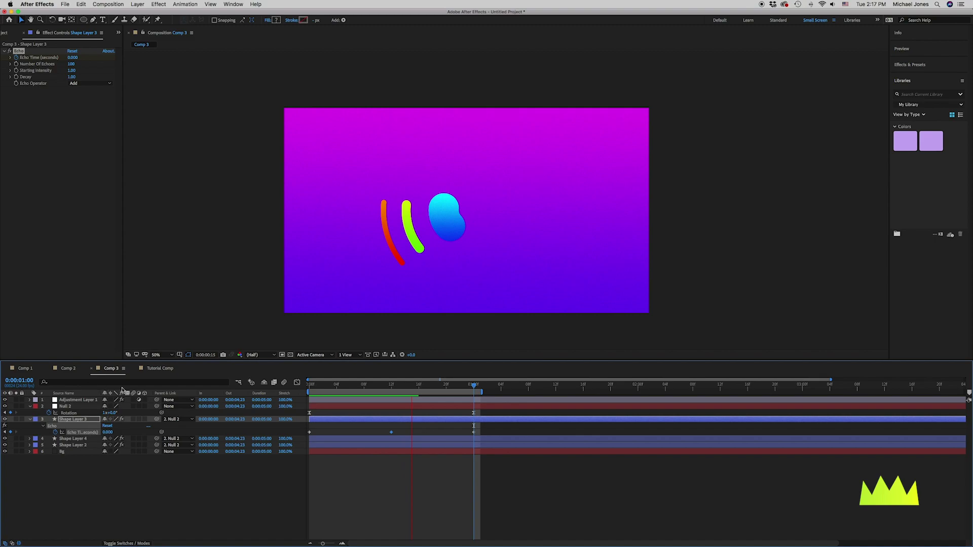
click(81, 420)
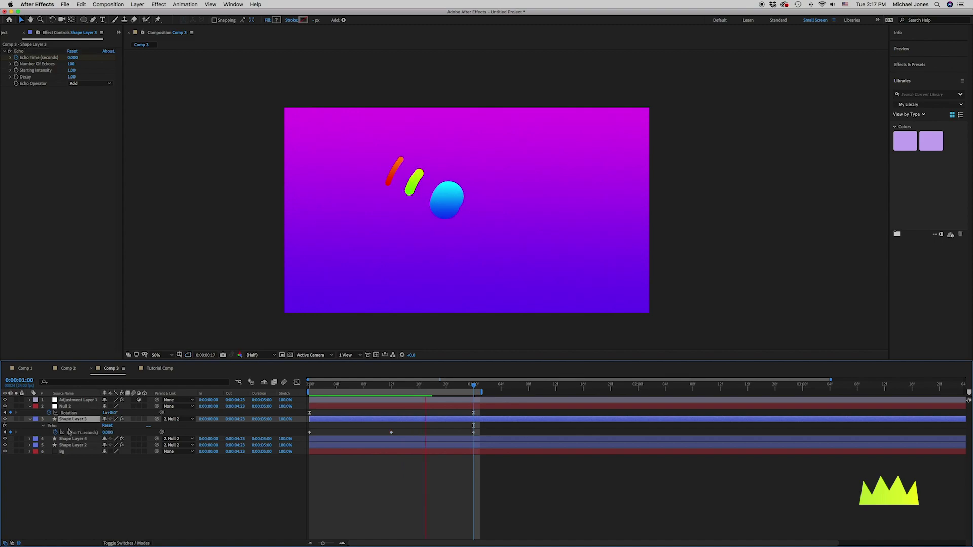